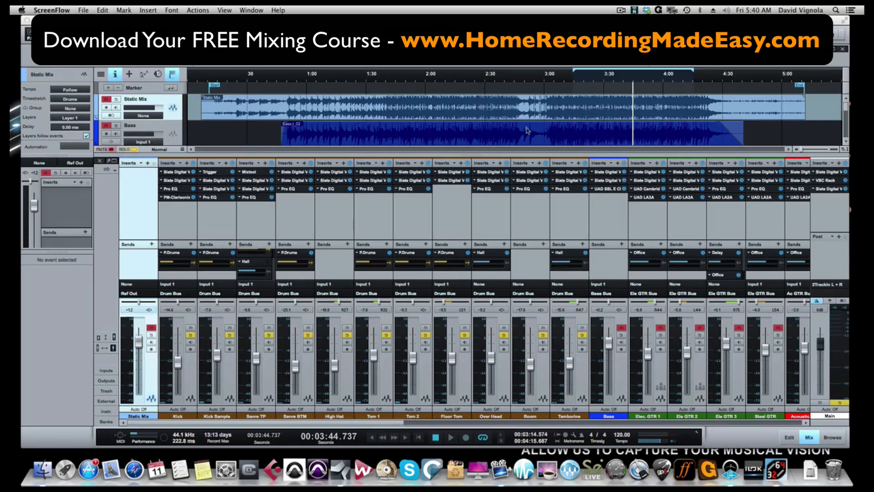
Open the UAD Fairchild plugin inserted on the Drum Bus channel to inspect it, and close its window
left_click(580, 78)
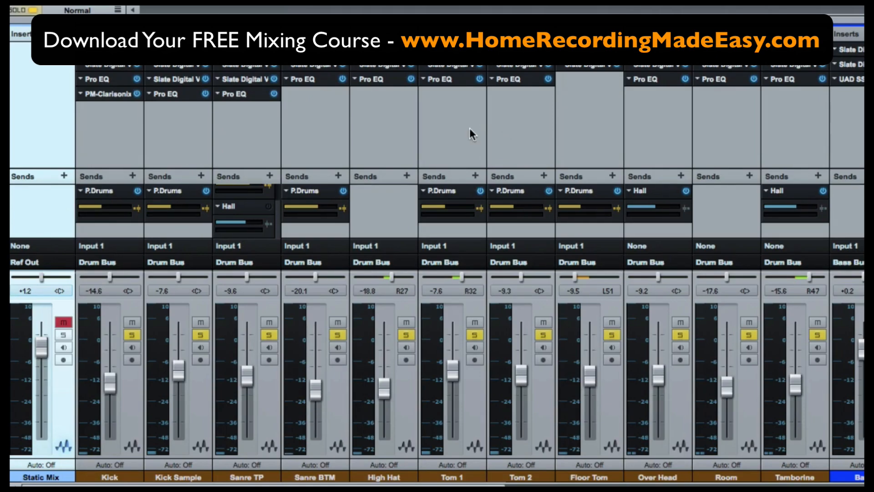
scroll(469, 128, "right", 10)
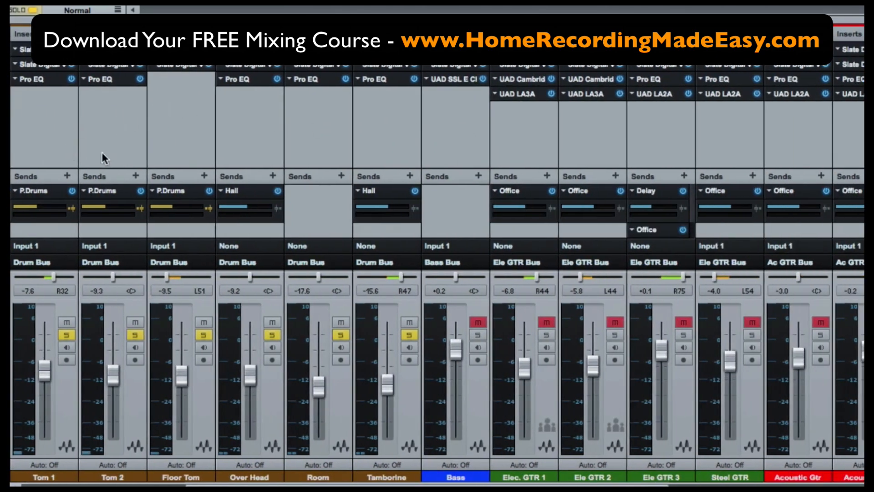
scroll(353, 173, "right", 20)
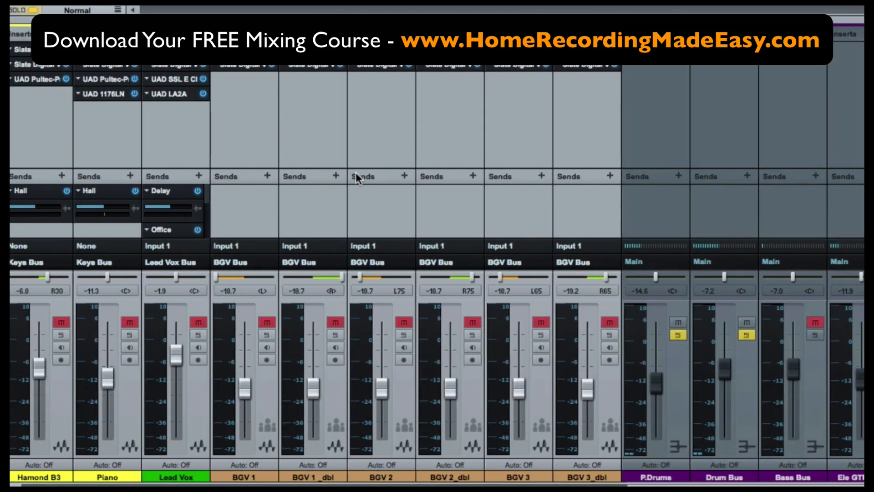
left_click(752, 409)
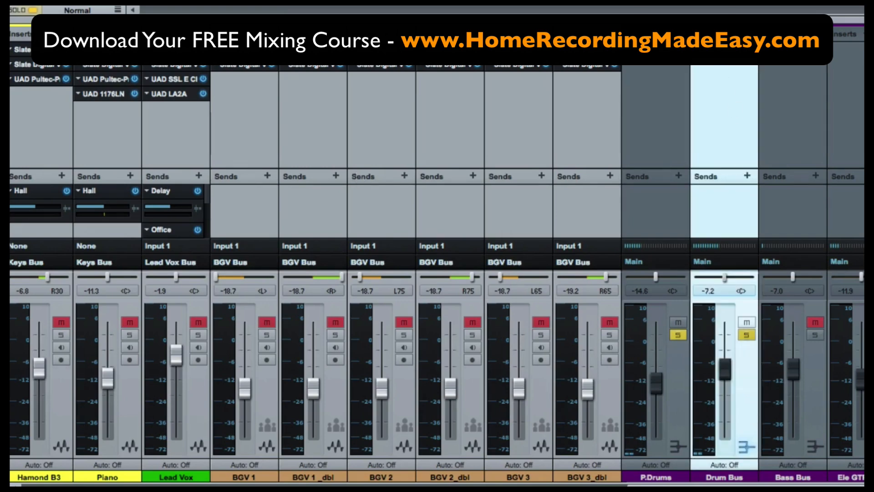
double_click(720, 50)
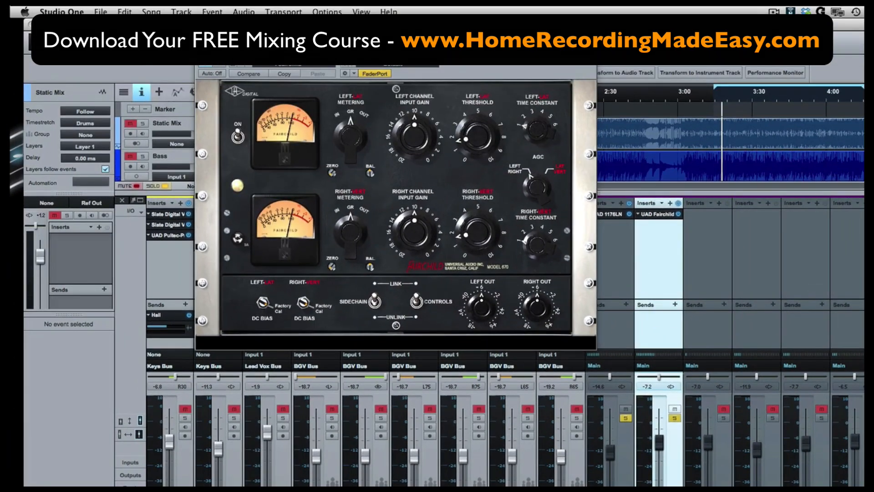
left_click(590, 47)
left_click(678, 213)
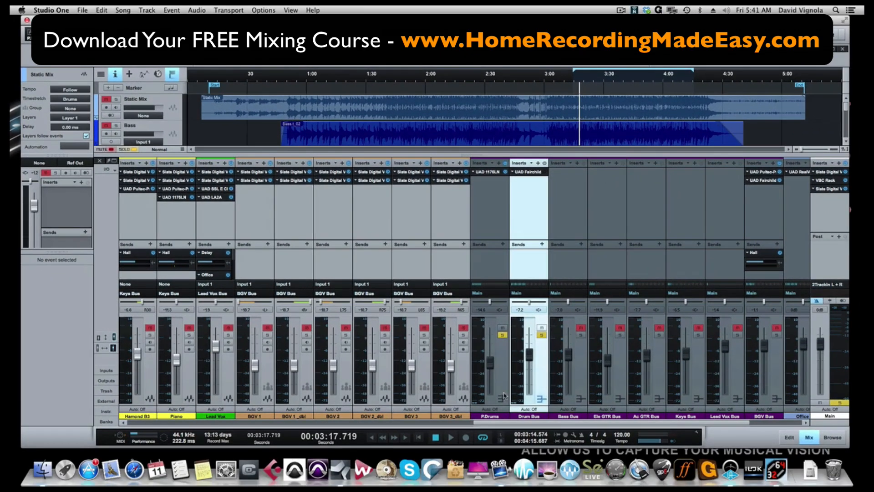
Toggle the P.Drums bus's mute and solo buttons and start playback
left_click(499, 395)
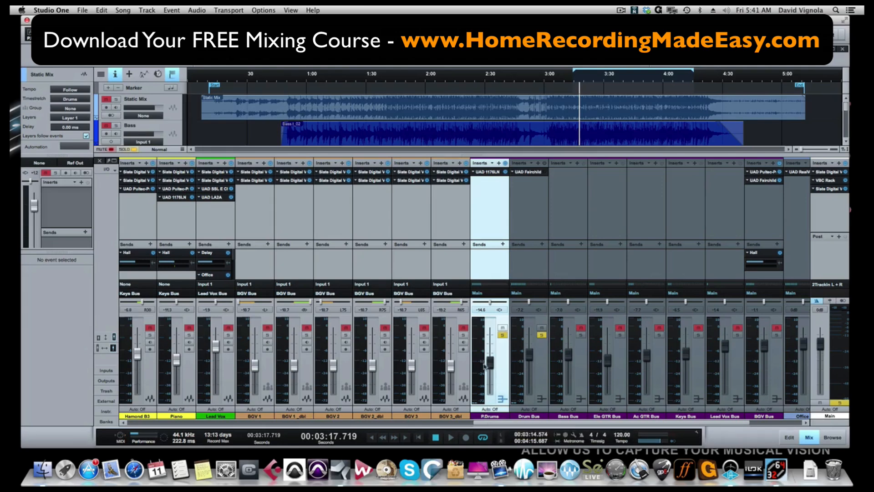
left_click(503, 335)
left_click(502, 328)
key("space")
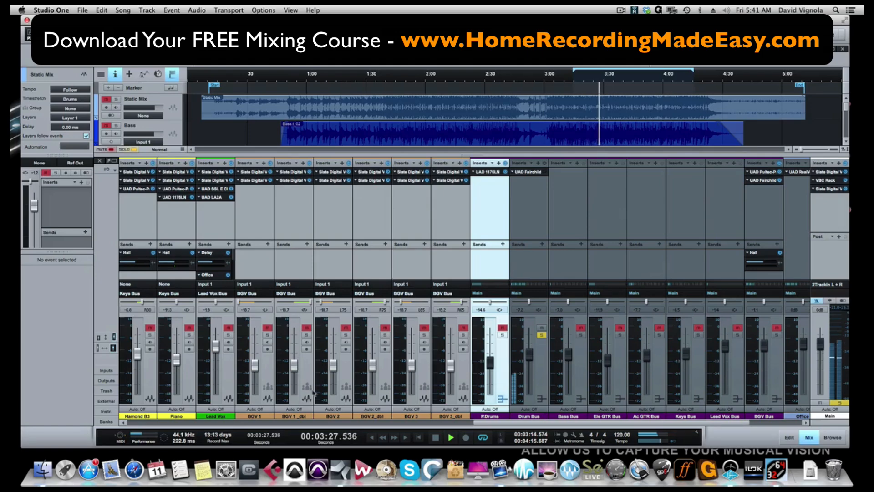
Scroll through the mixer channels while the song plays and stop playback
scroll(302, 355, "left", 10)
scroll(306, 360, "left", 12)
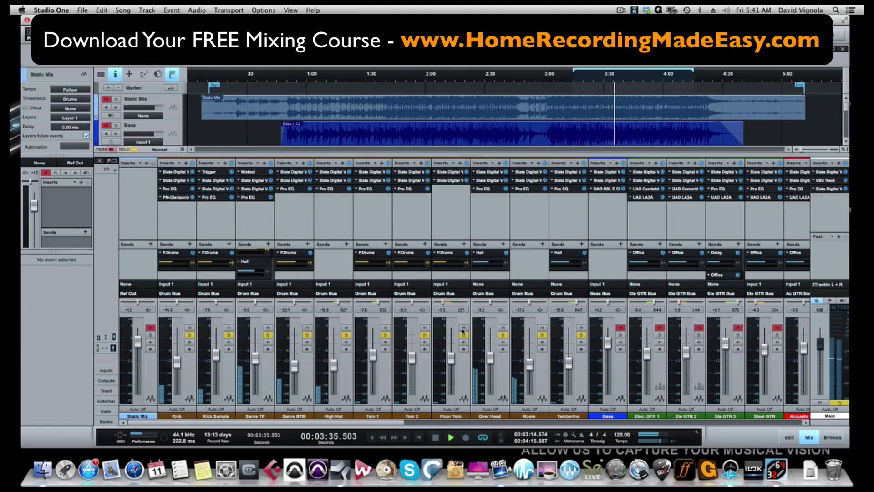
scroll(457, 328, "right", 6)
scroll(453, 321, "right", 15)
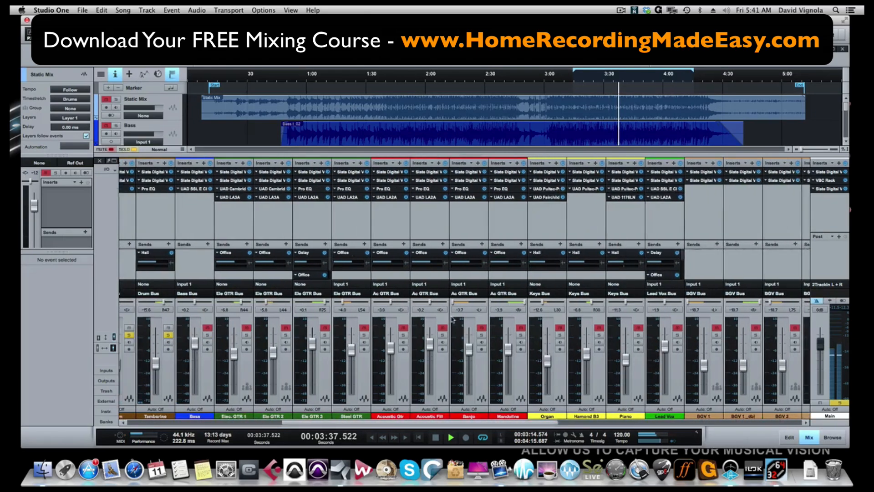
scroll(452, 319, "right", 6)
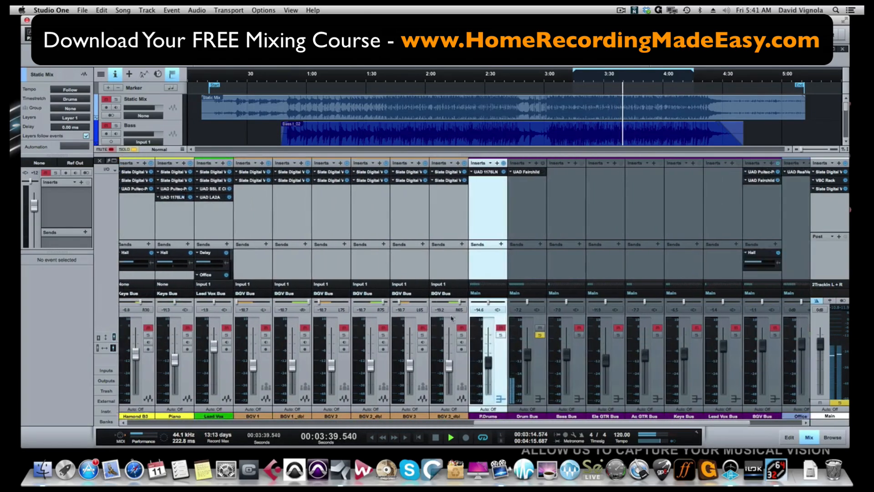
key("space")
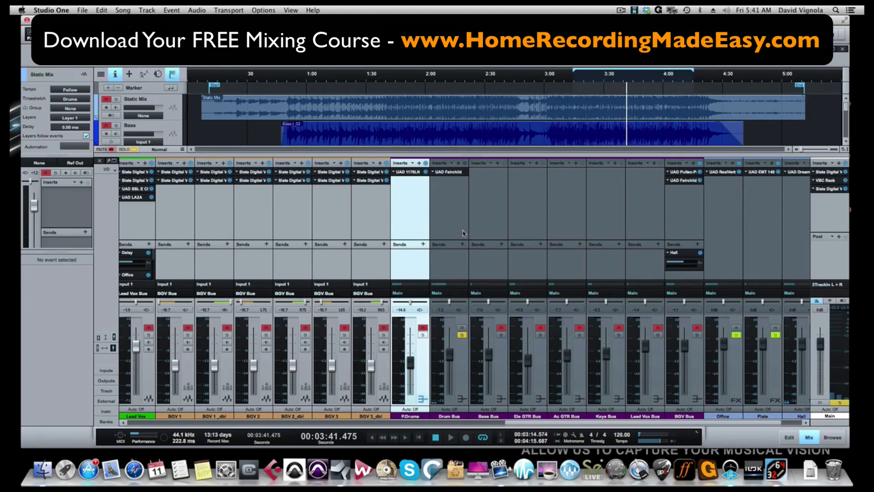
Open the UAD Fairchild plugin window on the Drum Bus channel and reposition it
scroll(364, 236, "left", 10)
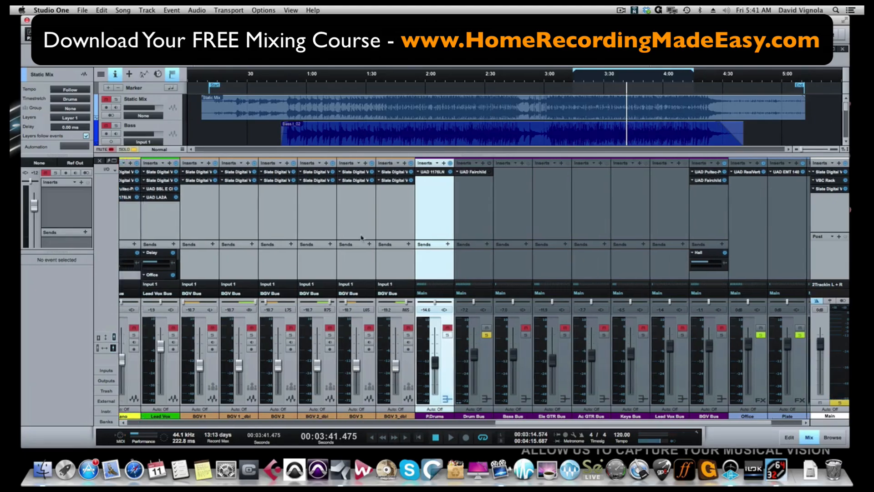
scroll(360, 236, "left", 15)
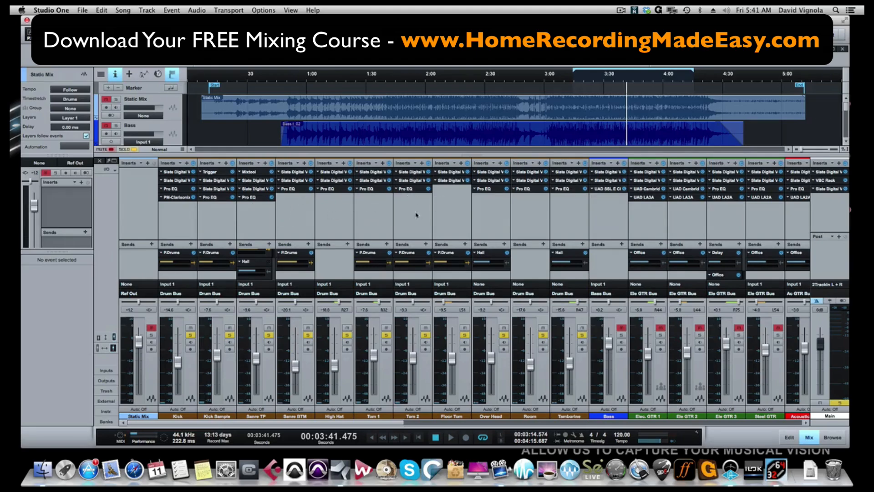
scroll(402, 353, "right", 8)
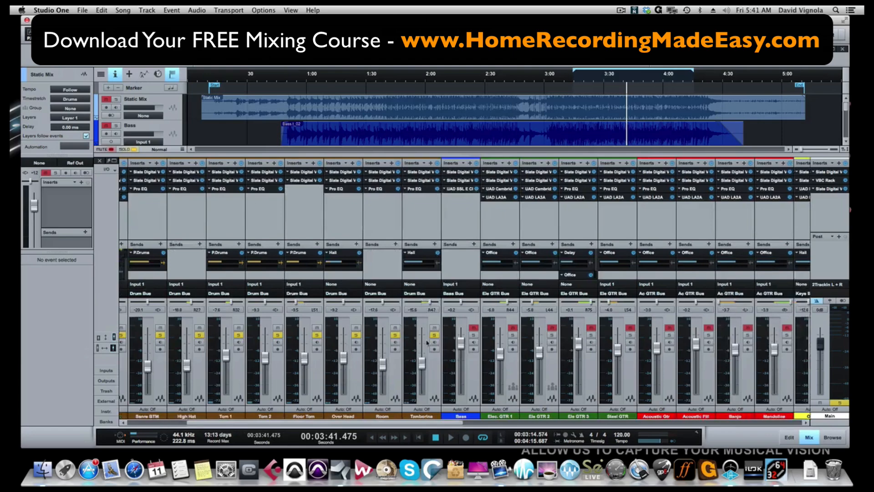
scroll(426, 342, "right", 15)
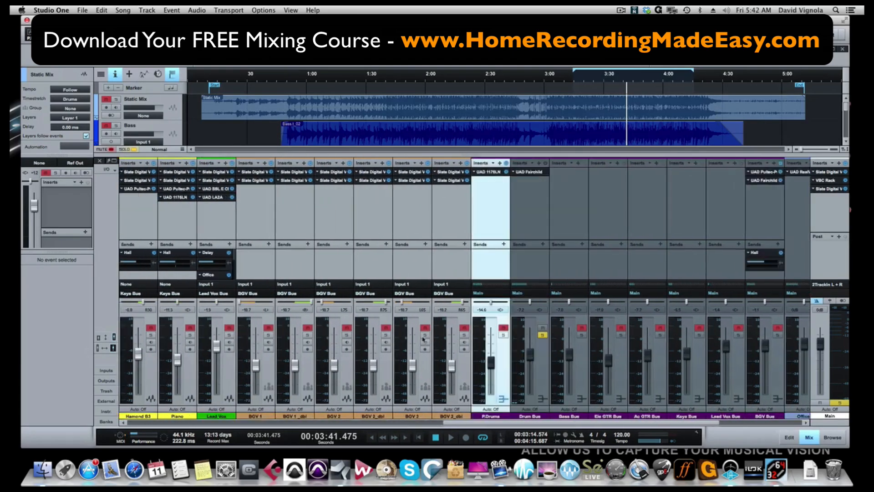
scroll(422, 339, "right", 1)
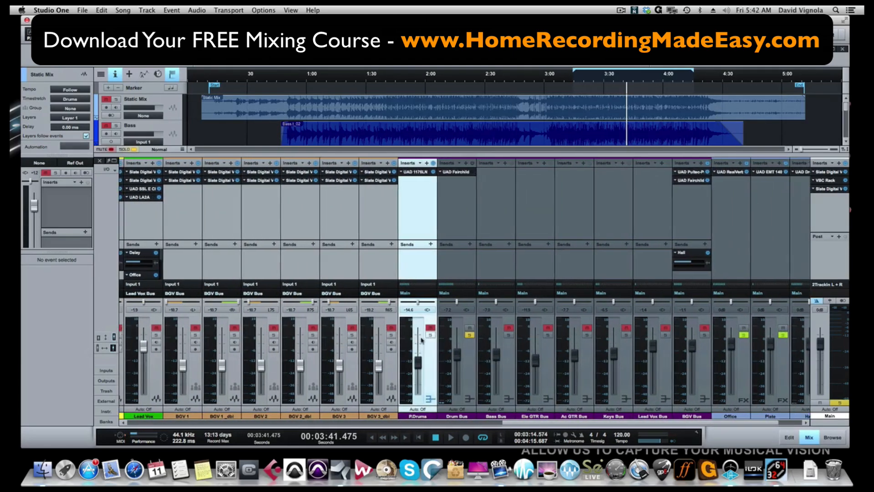
left_click(459, 173)
left_click_drag(359, 42, 495, 83)
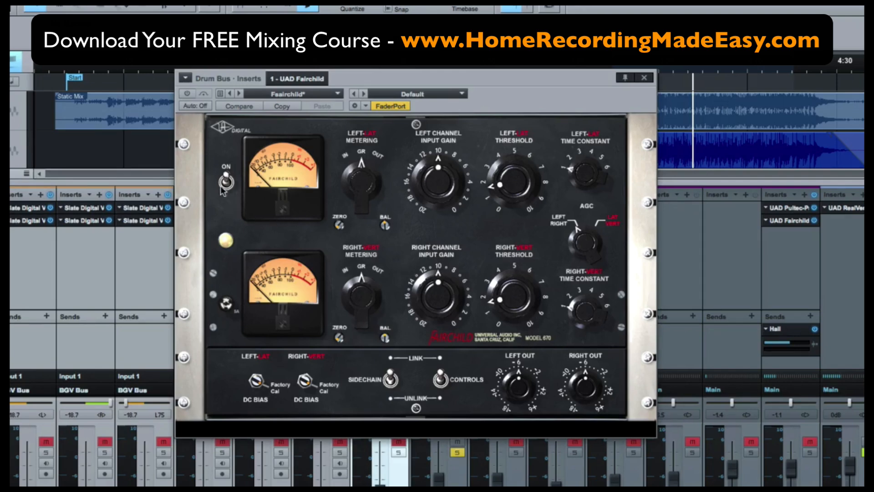
Switch the Fairchild compressor off and back on to compare the drum bus with and without it
left_click(186, 94)
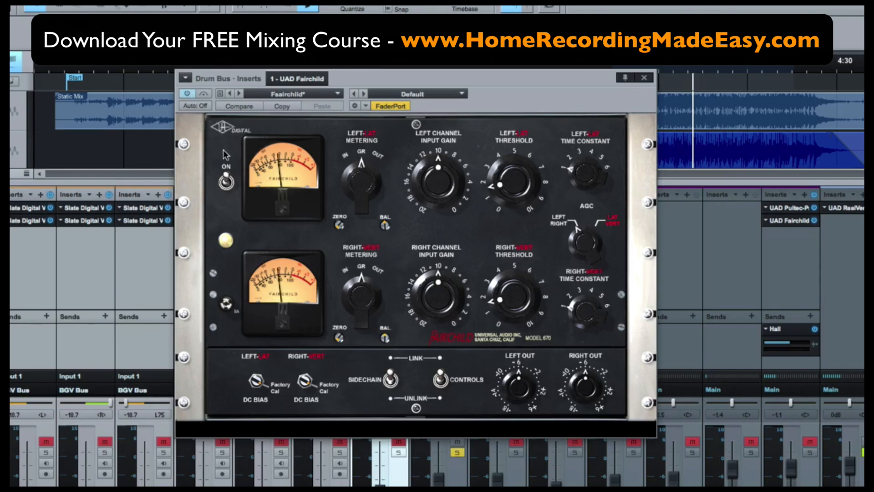
left_click(225, 182)
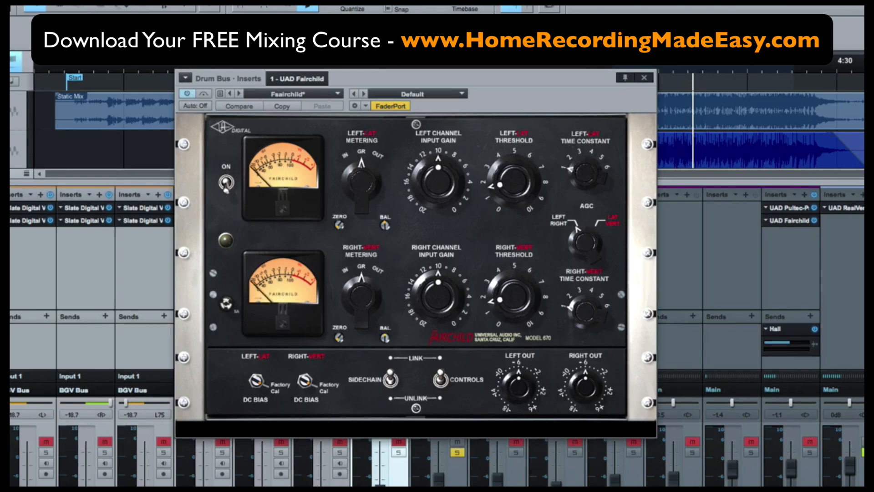
left_click_drag(449, 78, 424, 75)
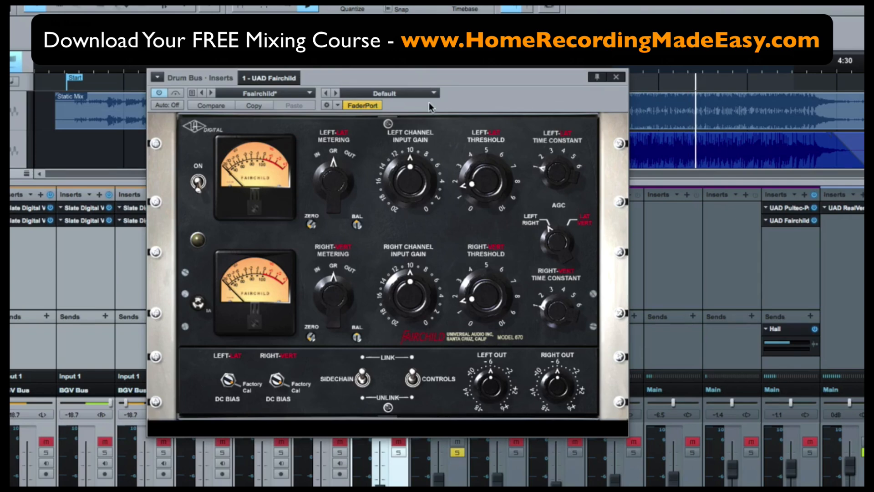
left_click(199, 187)
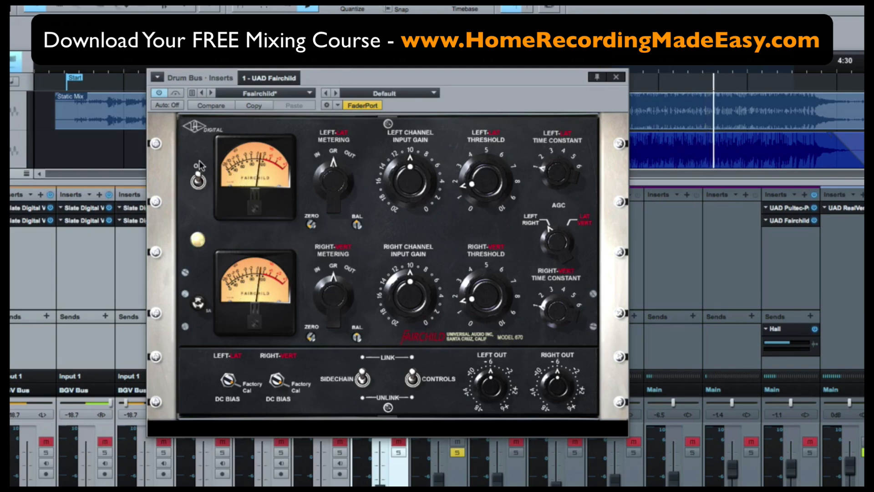
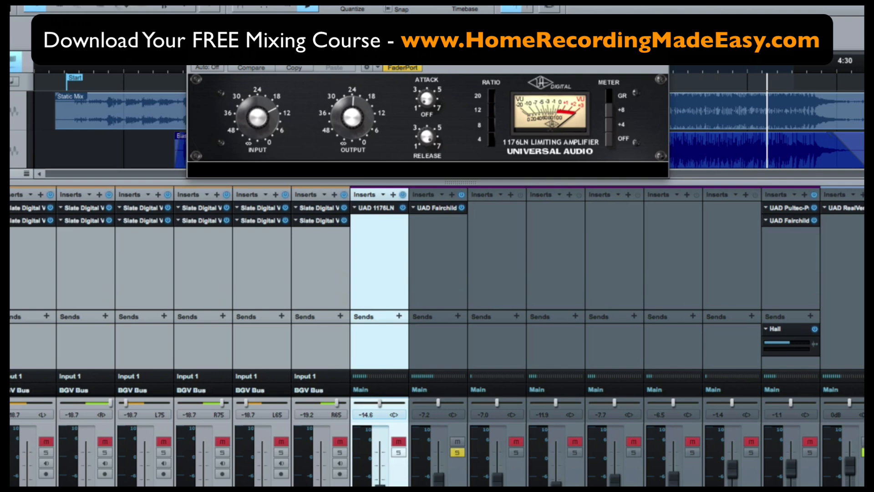
Reposition the UAD 1176LN plugin window of the P.Drums bus above the mixer
left_click_drag(428, 40, 425, 46)
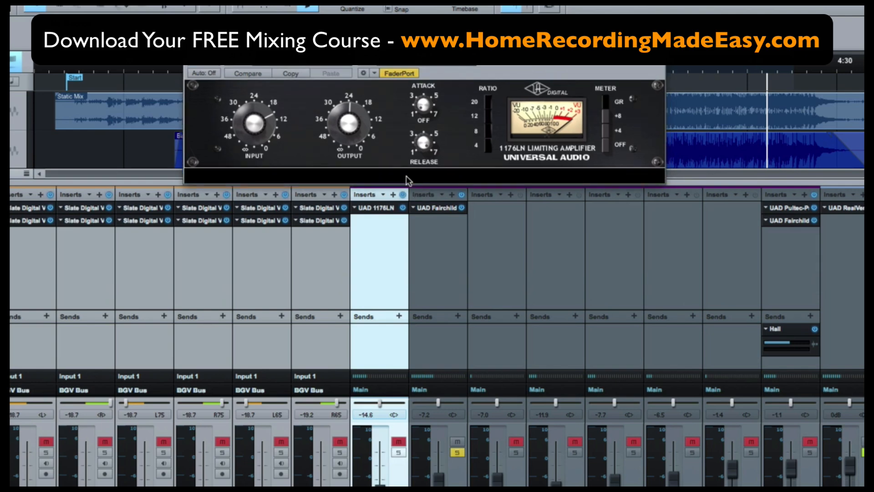
left_click_drag(491, 48, 481, 67)
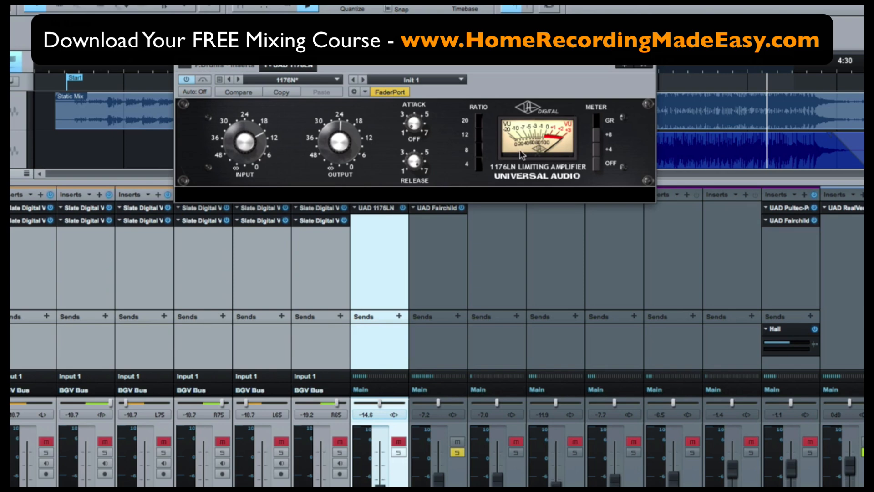
Solo the P.Drums bus after reviewing the drum channels that feed it
scroll(199, 304, "left", 10)
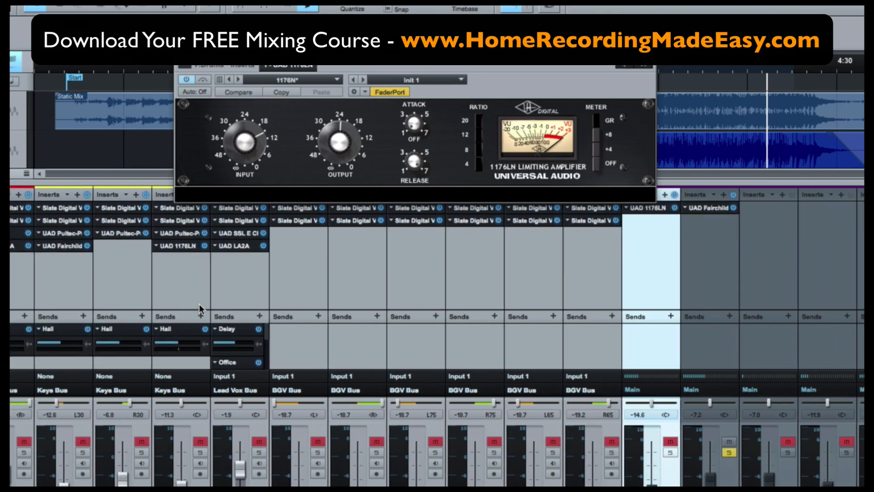
scroll(198, 304, "left", 10)
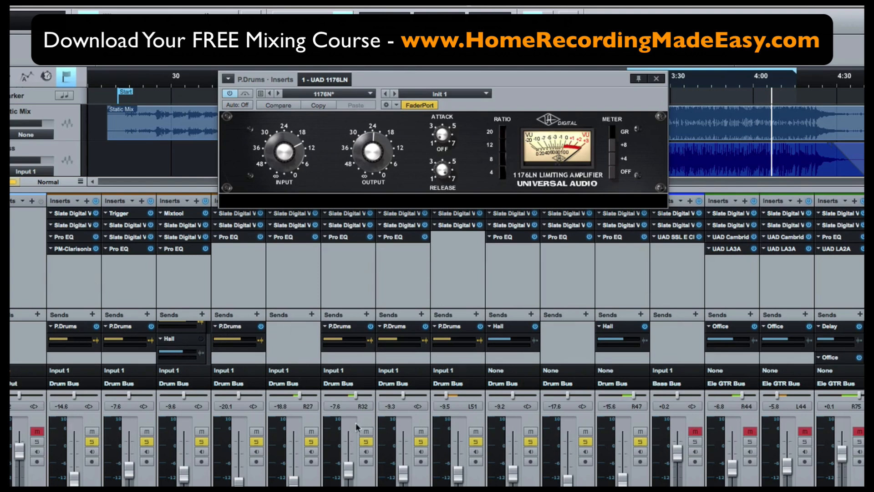
mouse_move(455, 340)
mouse_move(66, 341)
scroll(474, 430, "right", 15)
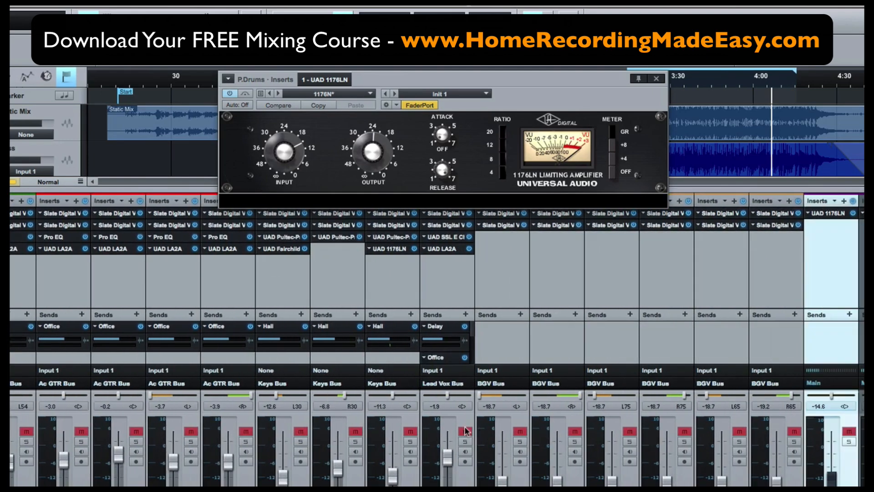
scroll(464, 431, "right", 10)
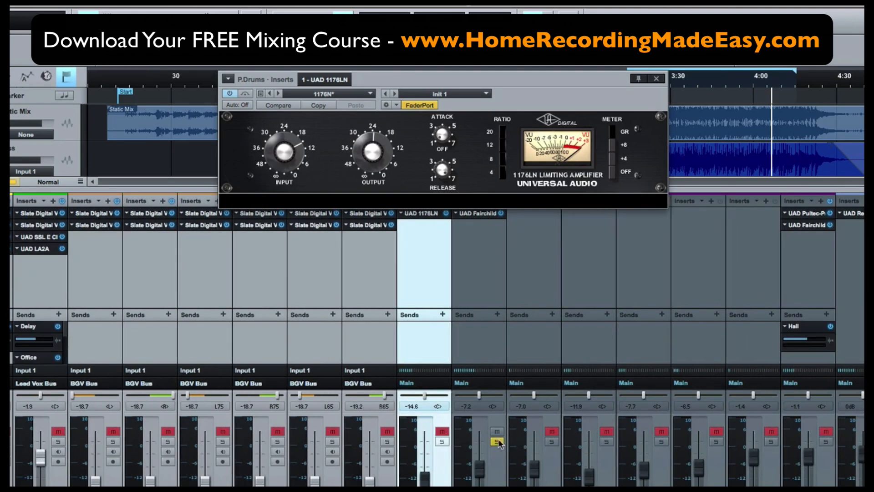
left_click(441, 441)
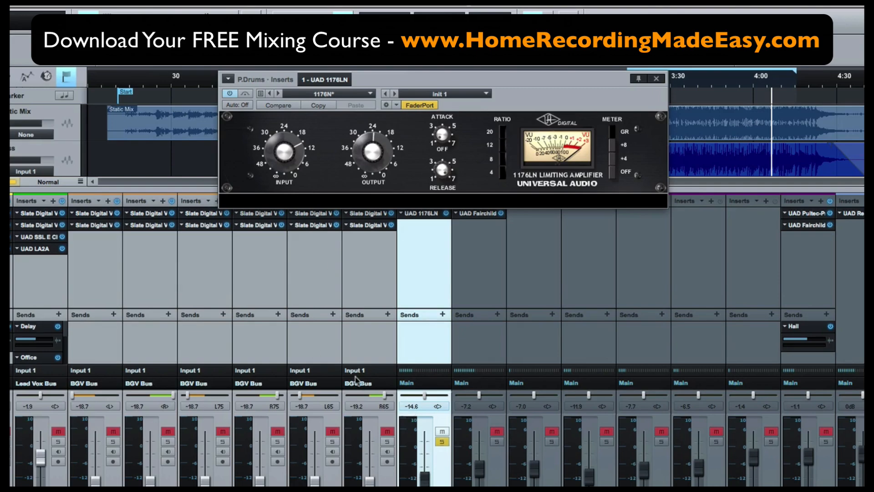
Move the playback position to about 3:38 in the song
scroll(334, 361, "left", 2)
scroll(335, 362, "left", 15)
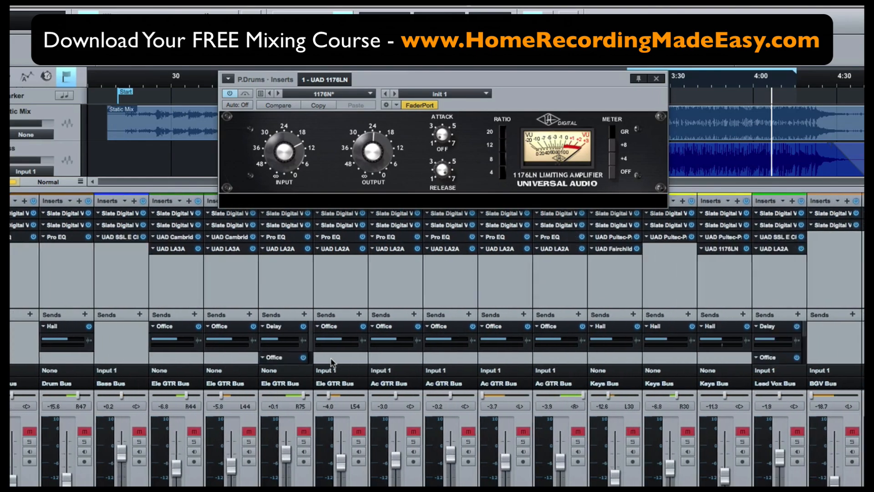
scroll(333, 362, "left", 15)
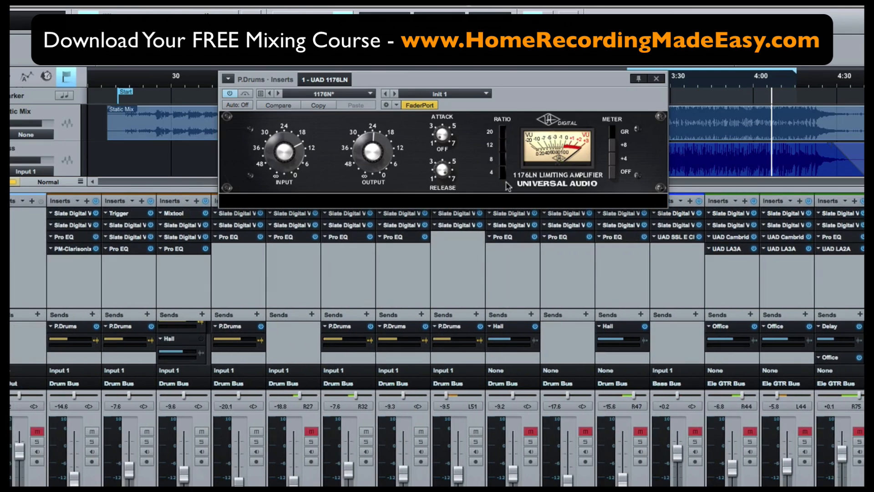
left_click(699, 82)
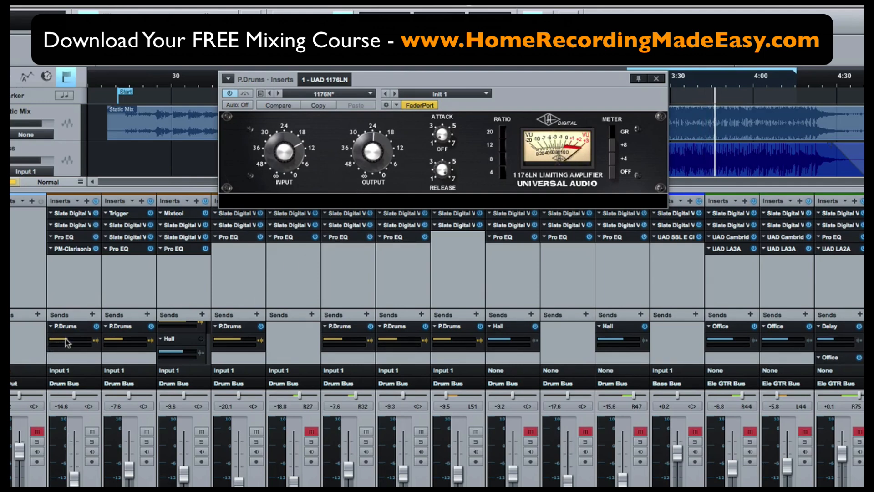
Adjust the P.Drums send level on the first drum channel
mouse_move(69, 342)
left_mouse_down()
mouse_move(79, 341)
mouse_move(66, 340)
left_mouse_up()
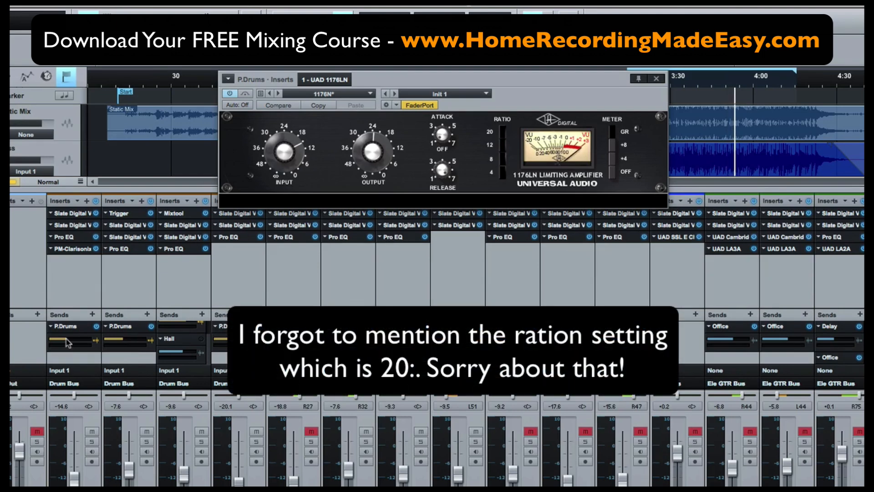
left_click_drag(68, 342, 75, 342)
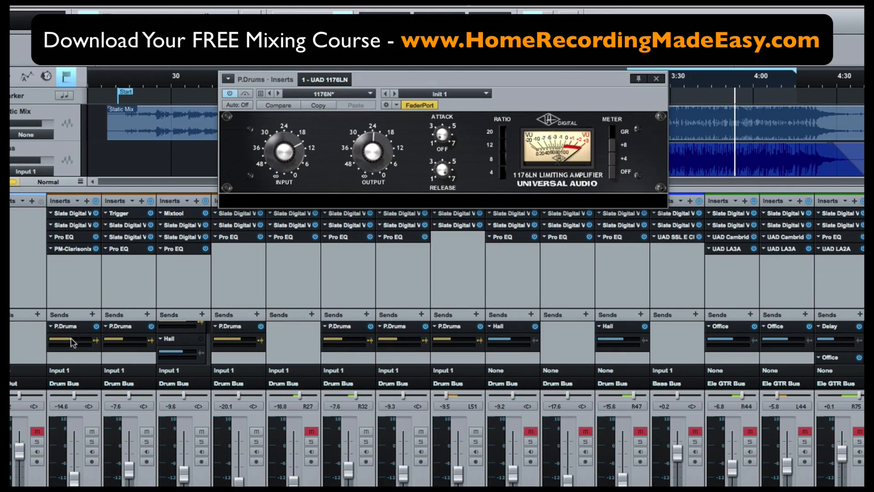
left_click_drag(71, 342, 64, 343)
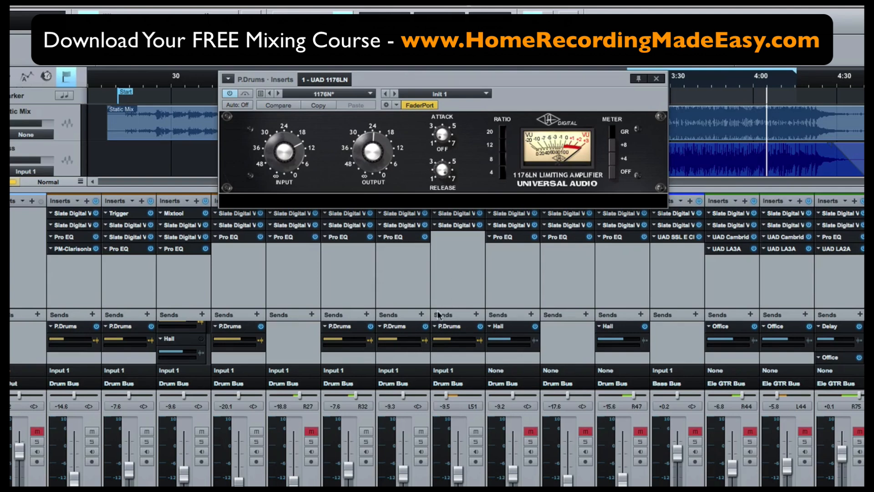
Shift the 1176LN plugin window further left
left_click_drag(475, 76, 416, 72)
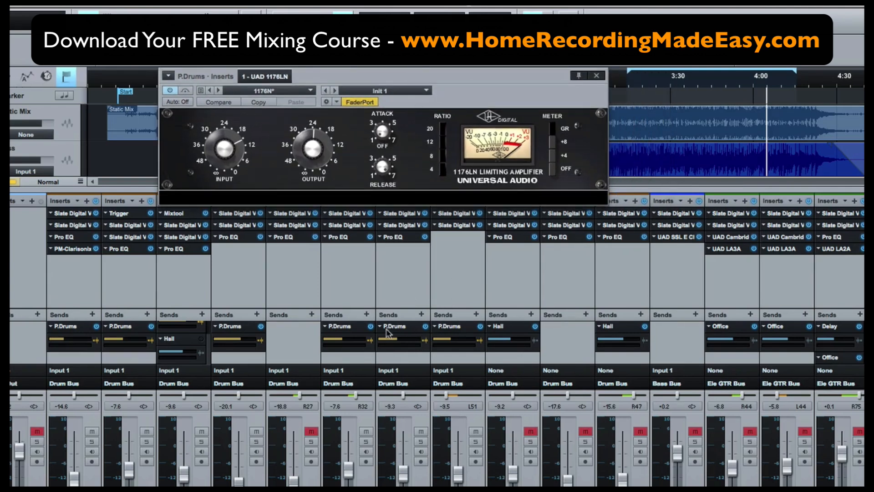
Mute the P.Drums bus and pull its fader all the way down
scroll(386, 388, "right", 5)
scroll(386, 388, "right", 4)
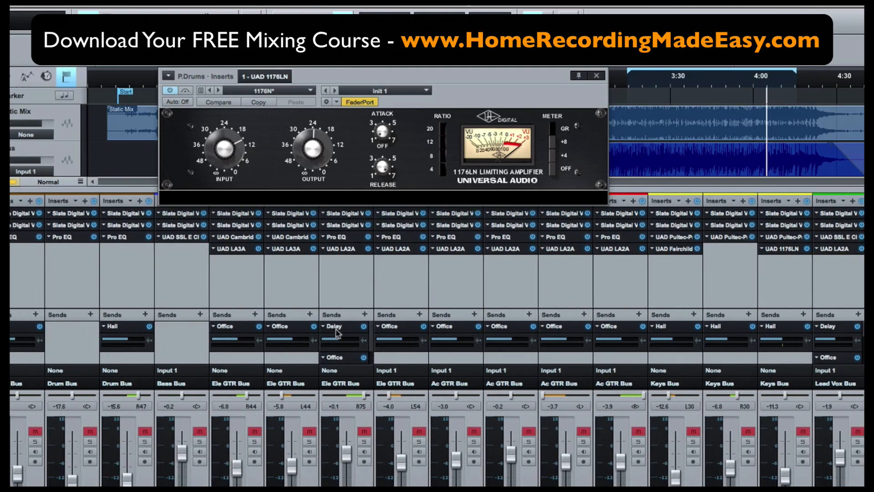
scroll(337, 333, "left", 9)
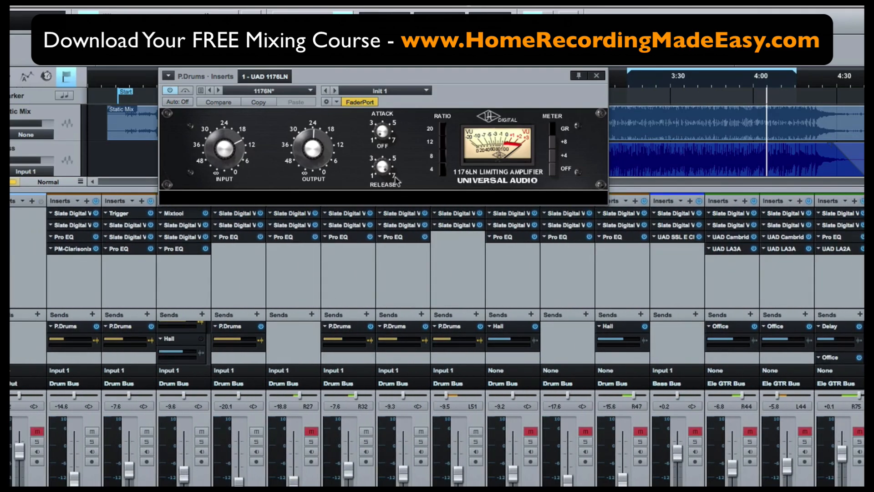
scroll(504, 424, "right", 10)
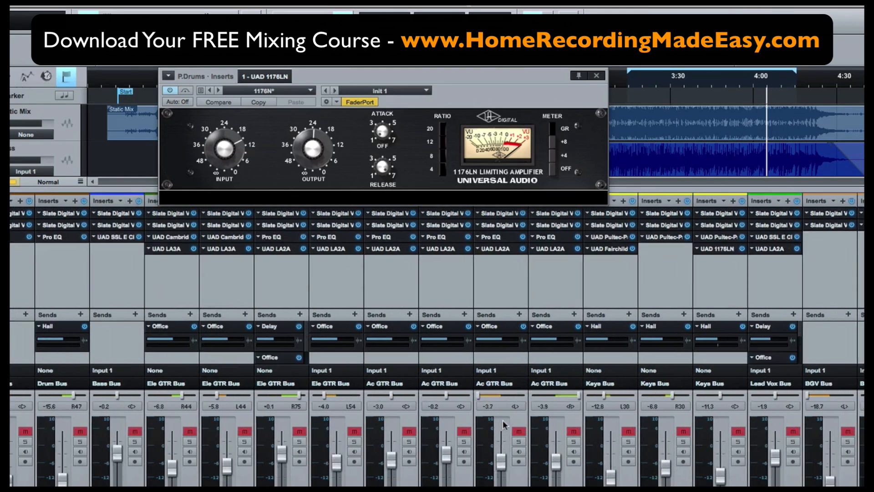
scroll(505, 425, "right", 13)
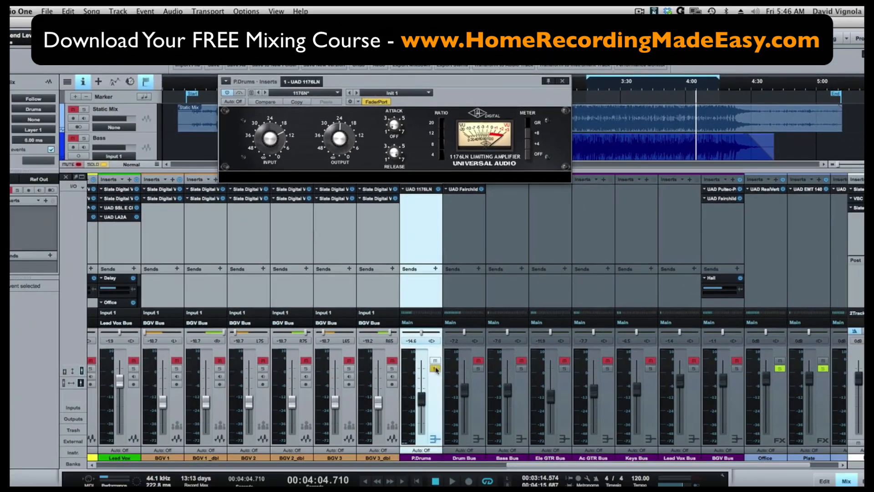
left_click(435, 431)
left_click_drag(418, 479, 420, 489)
left_click_drag(422, 404, 422, 432)
Solo the P.Drums and Drum Bus channels and briefly open the Drum Bus Fairchild window
left_click(477, 369)
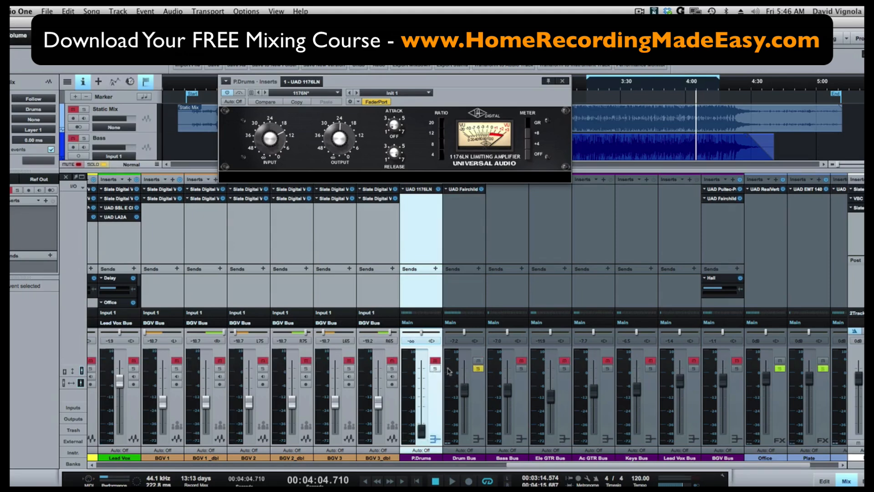
left_click(435, 369)
left_click(483, 399)
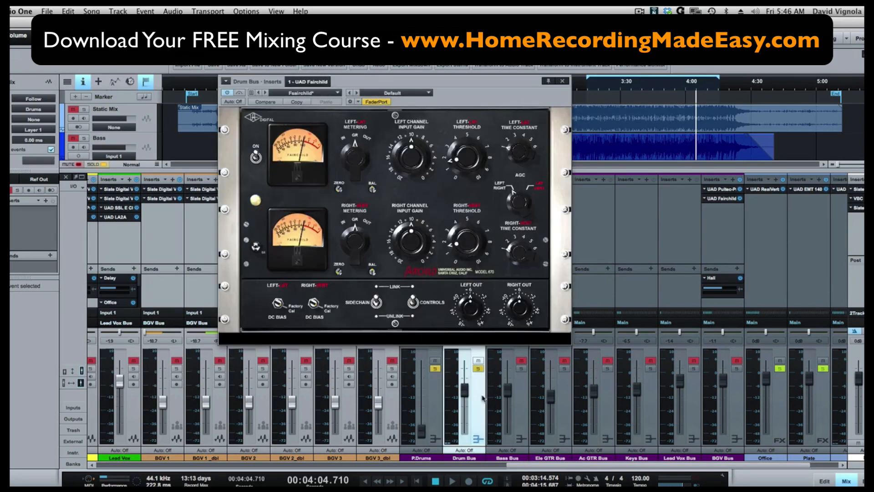
left_click(564, 82)
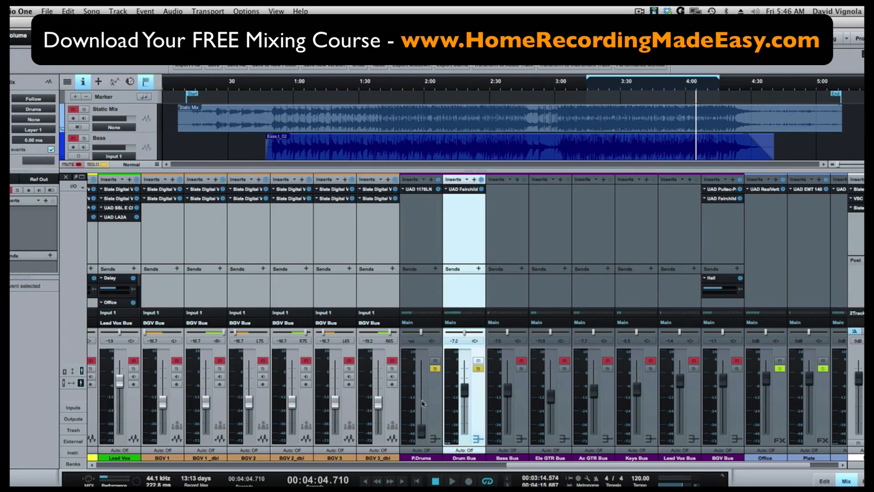
Select the P.Drums channel, set the playhead to about 3:17 and start playback
left_click(430, 428)
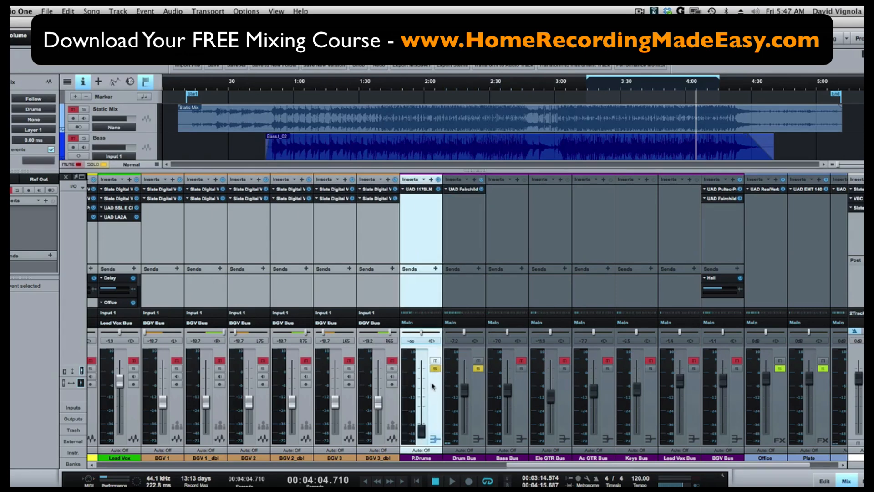
left_click(597, 84)
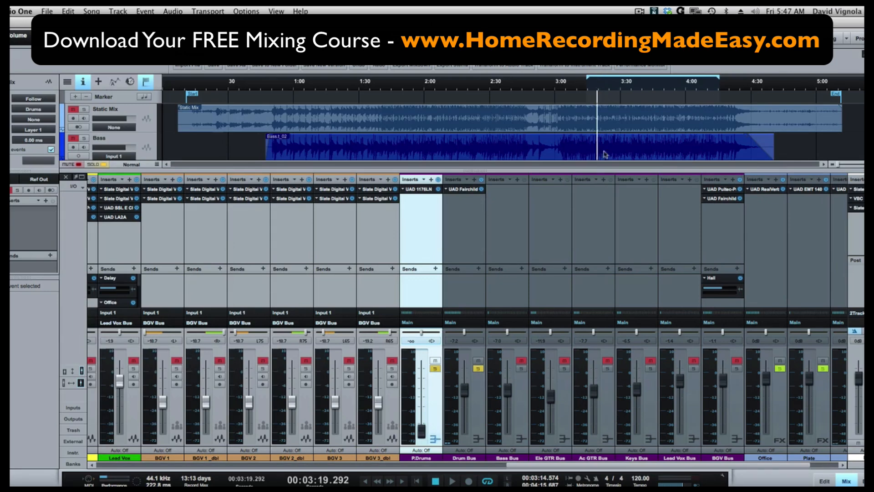
key("space")
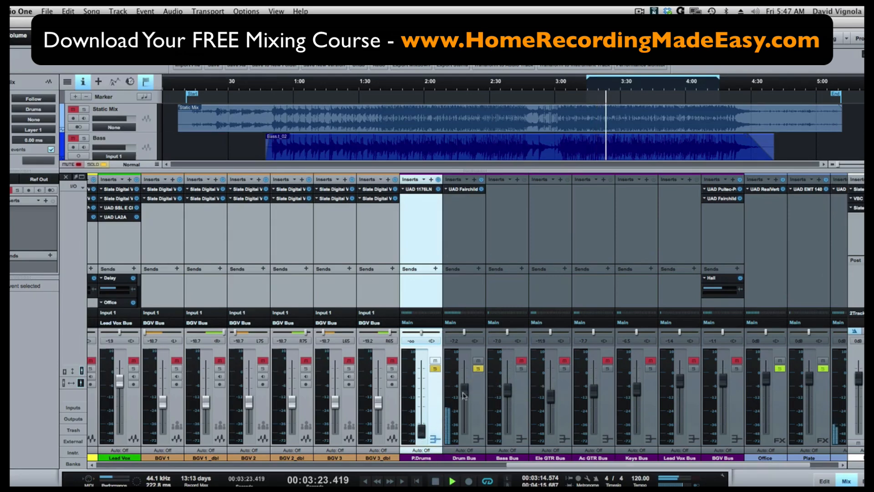
Raise the P.Drums bus fader to -14.0 dB
left_click_drag(422, 434, 423, 400)
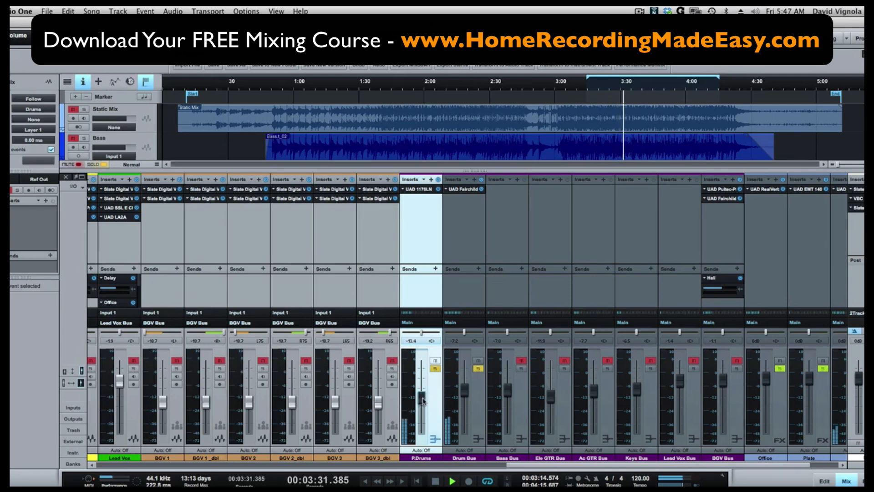
left_click_drag(423, 400, 423, 402)
Toggle the P.Drums bus's solo and mute twice while listening, and stop playback
left_click(434, 367)
left_click(435, 360)
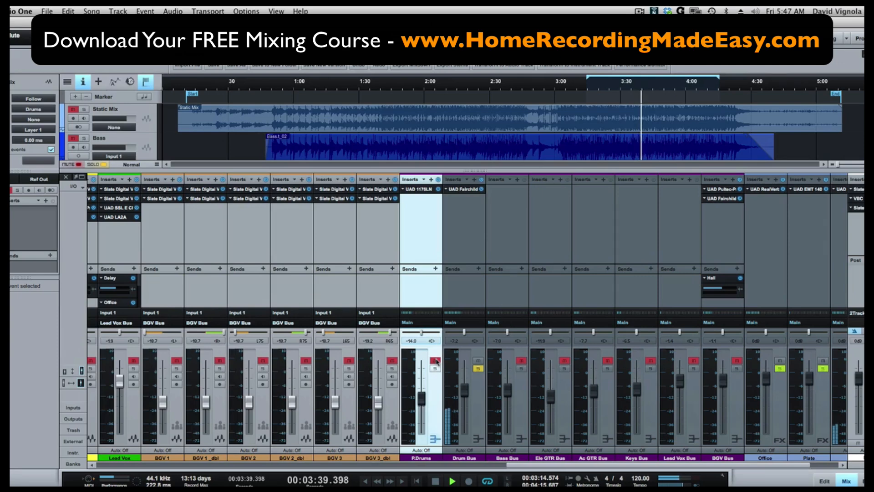
left_click(434, 368)
left_click(435, 360)
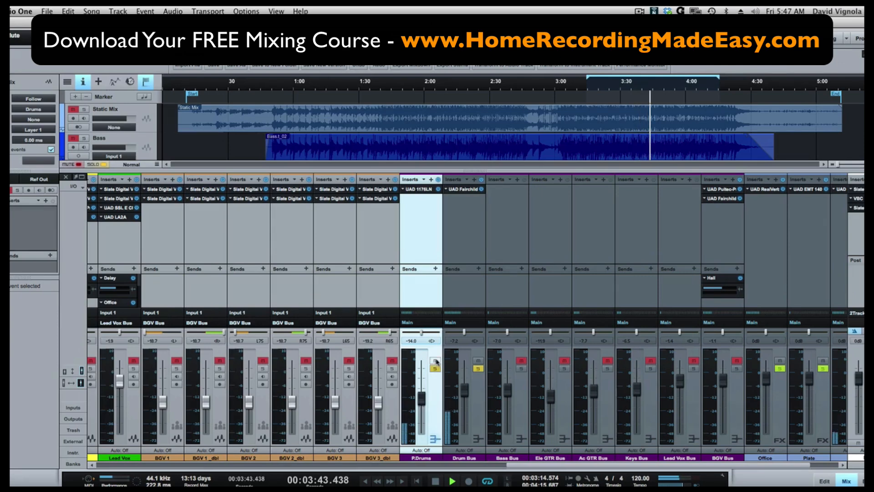
key("space")
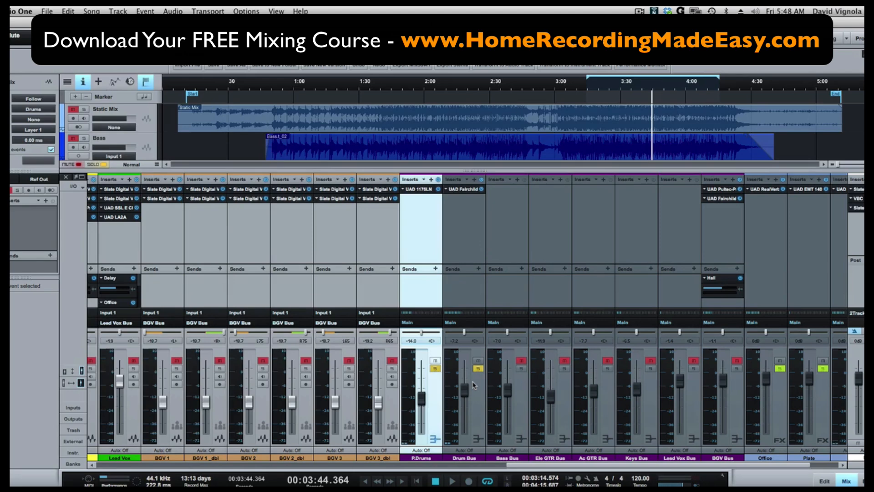
Resume playback and keep switching the P.Drums bus between muted and soloed, then stop playback
left_click(435, 361)
key("space")
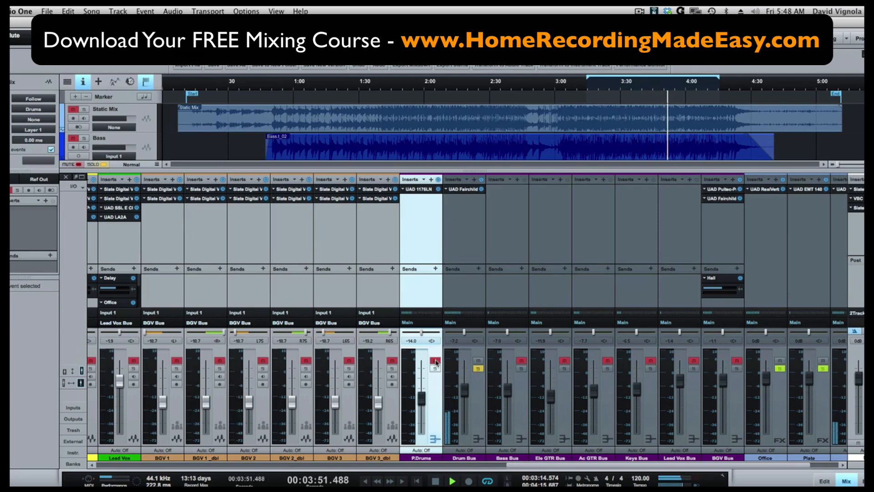
left_click(435, 361)
left_click(435, 368)
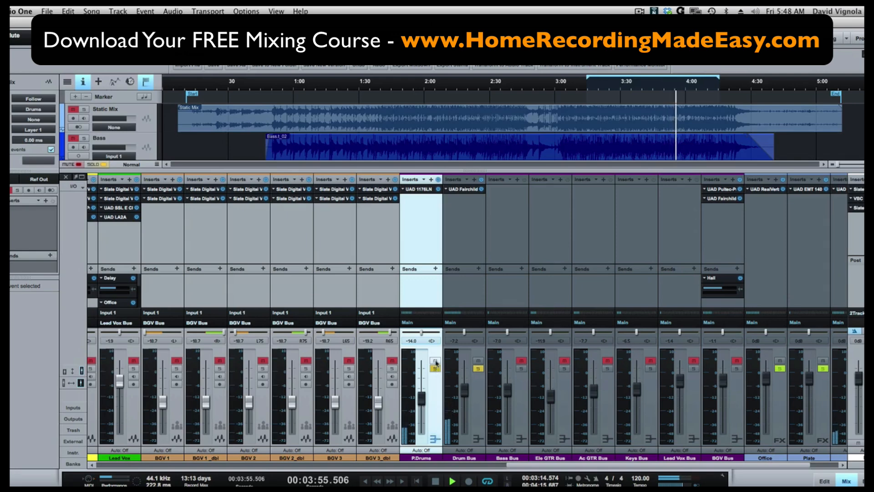
left_click(435, 361)
left_click(436, 369)
left_click(436, 361)
left_click(435, 368)
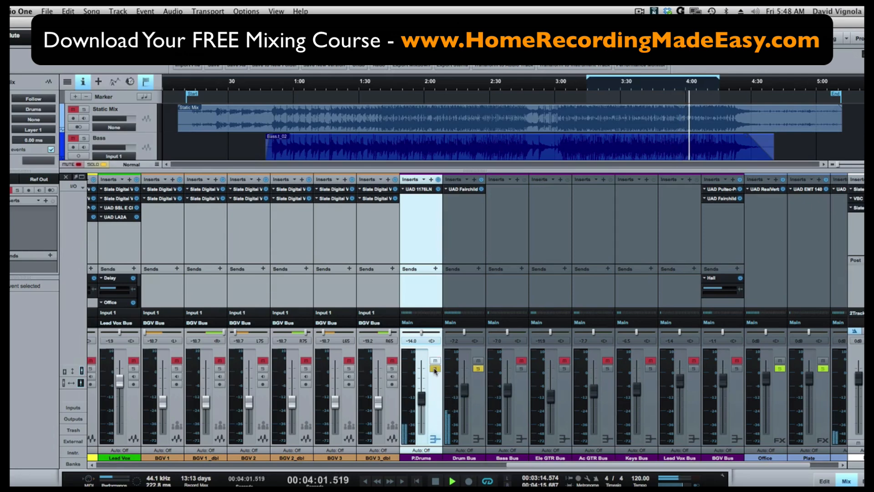
key("space")
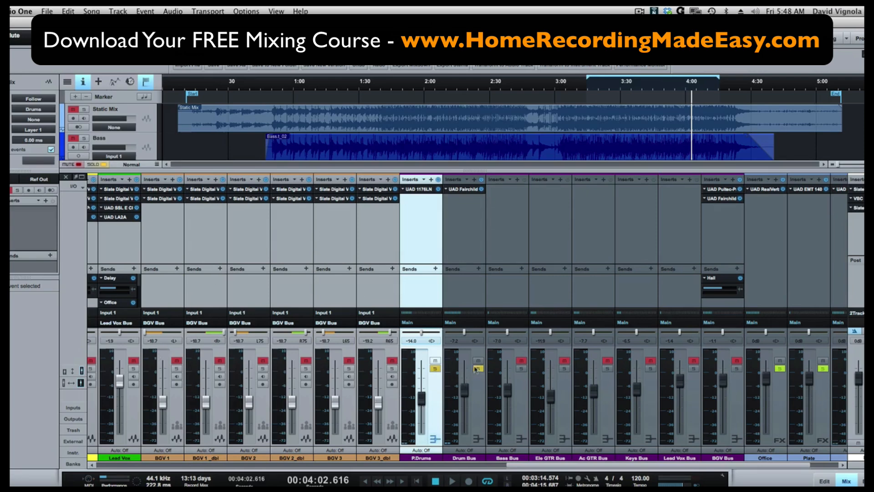
Clear all mutes and solos, mute the Static Mix track, and start playback
left_click(65, 372)
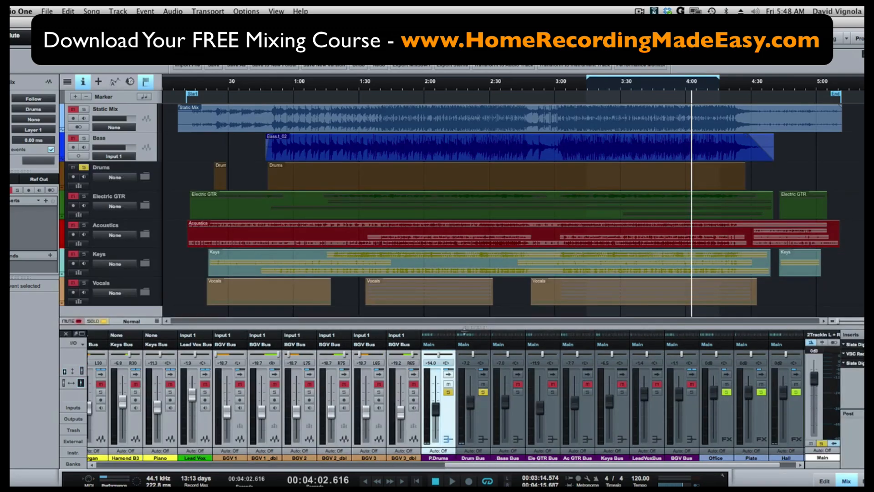
left_click(102, 321)
left_click(79, 322)
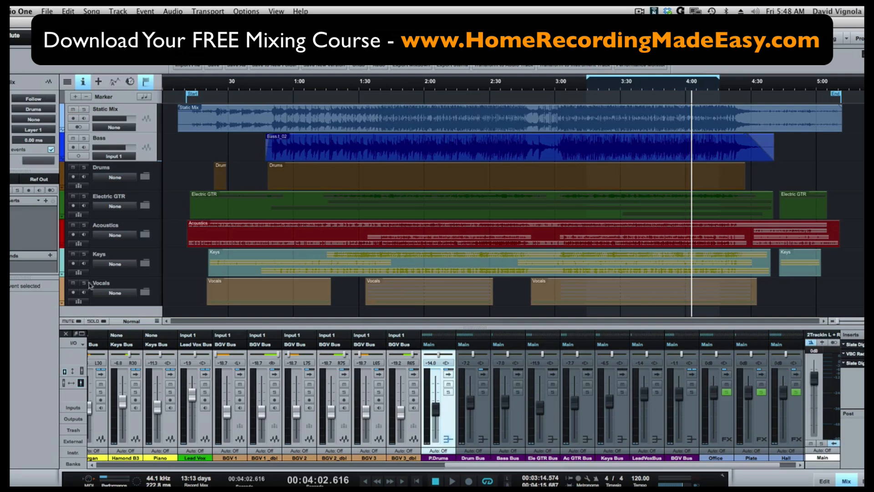
left_click(73, 109)
key("space")
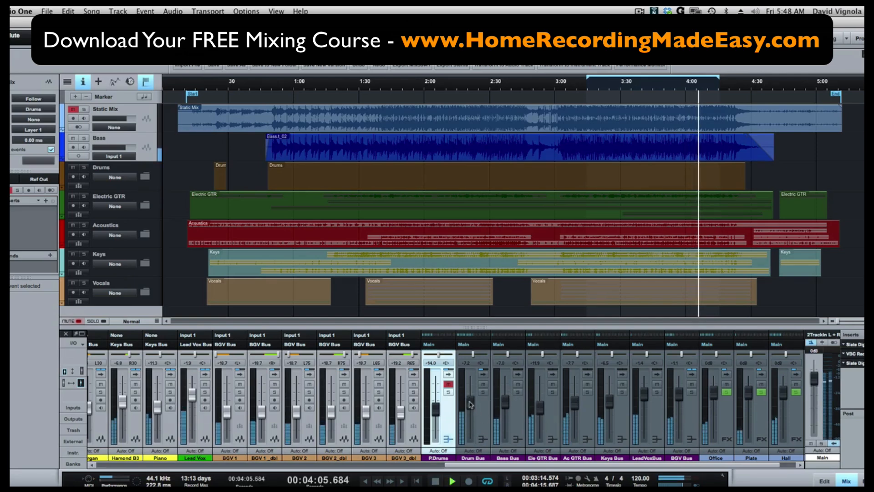
Nudge the Drum Bus fader to -5.1 dB, and toggle the P.Drums bus's solo and mute on and off while listening
left_click_drag(470, 405, 470, 402)
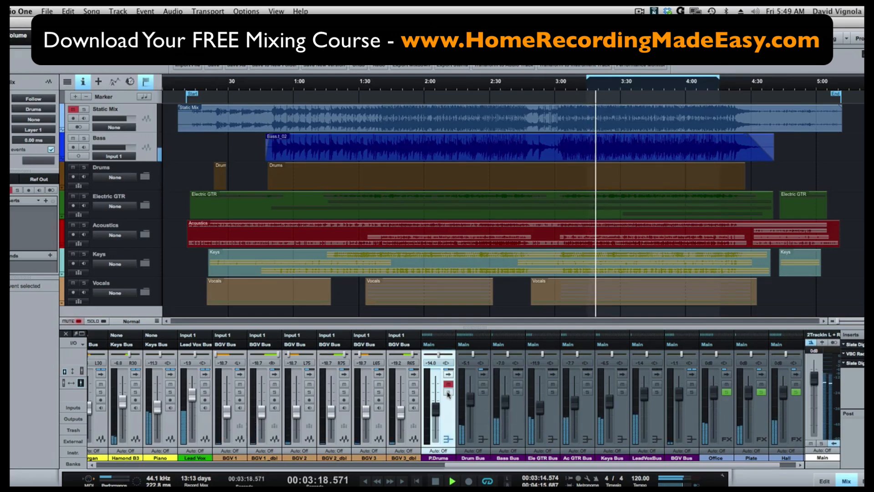
left_click(449, 392)
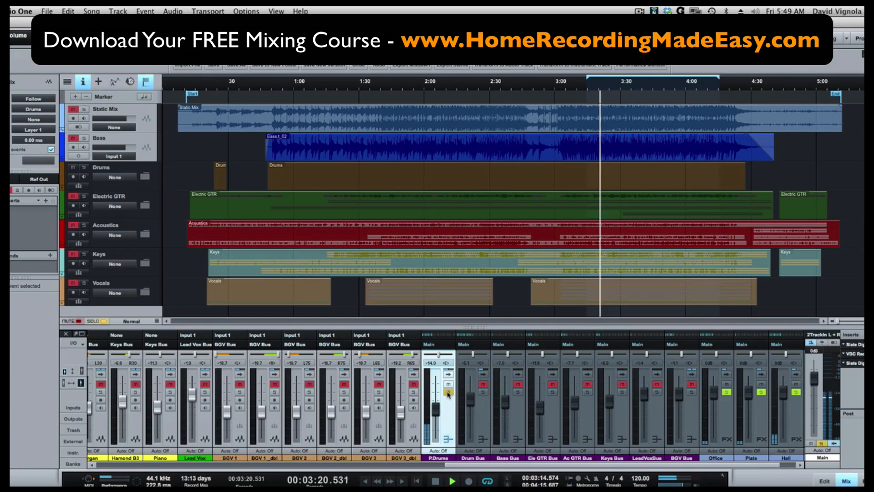
left_click(449, 392)
left_click(449, 385)
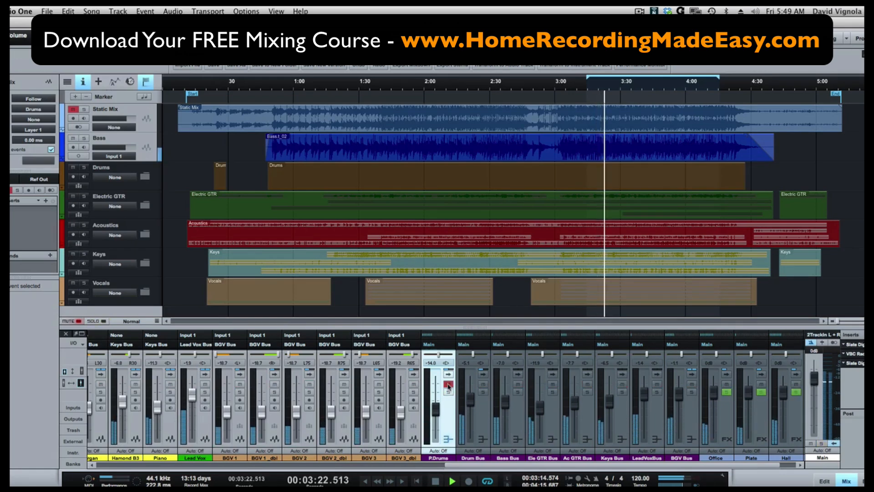
left_click(448, 385)
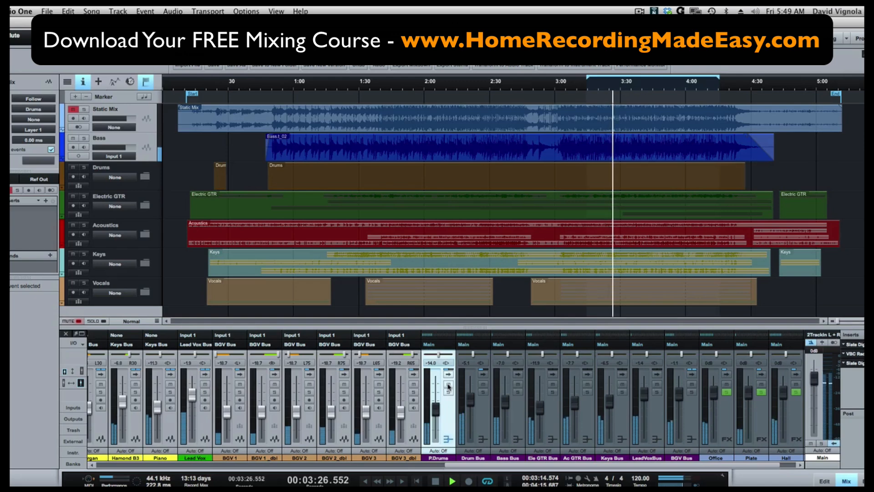
Raise the P.Drums bus fader to -10.6 dB and switch its mute on and off while listening
left_click_drag(436, 409, 471, 399)
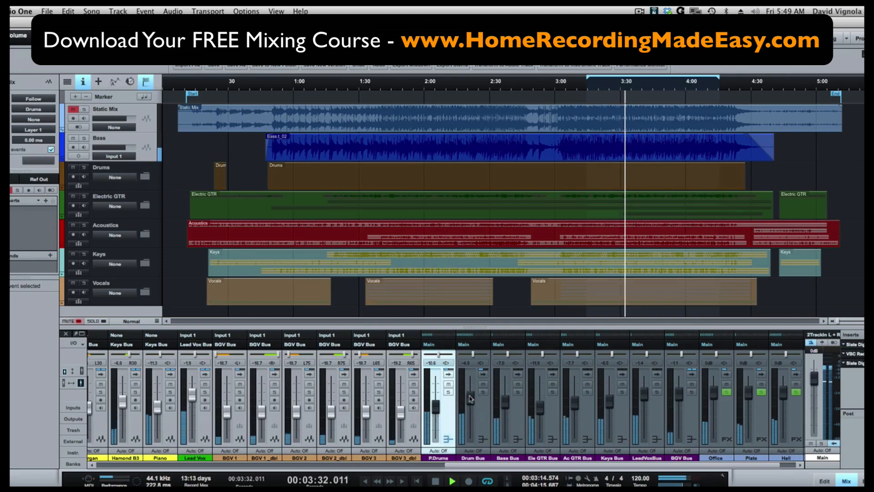
left_click(449, 385)
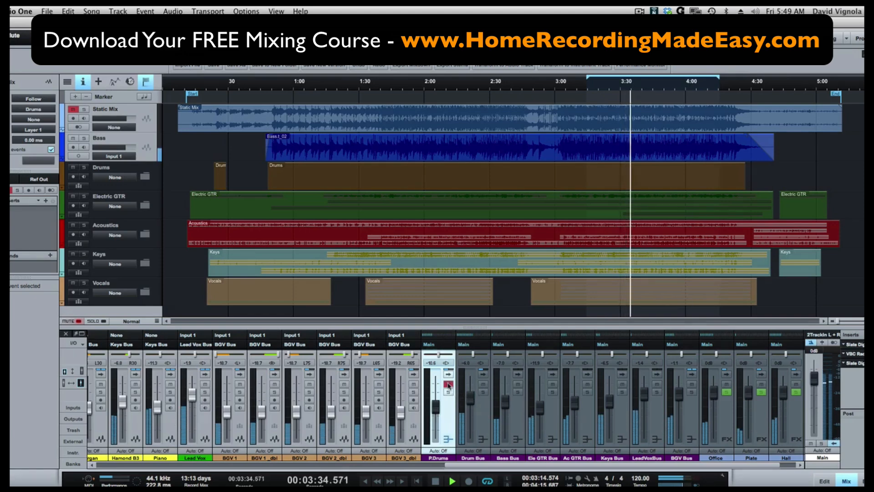
left_click(449, 385)
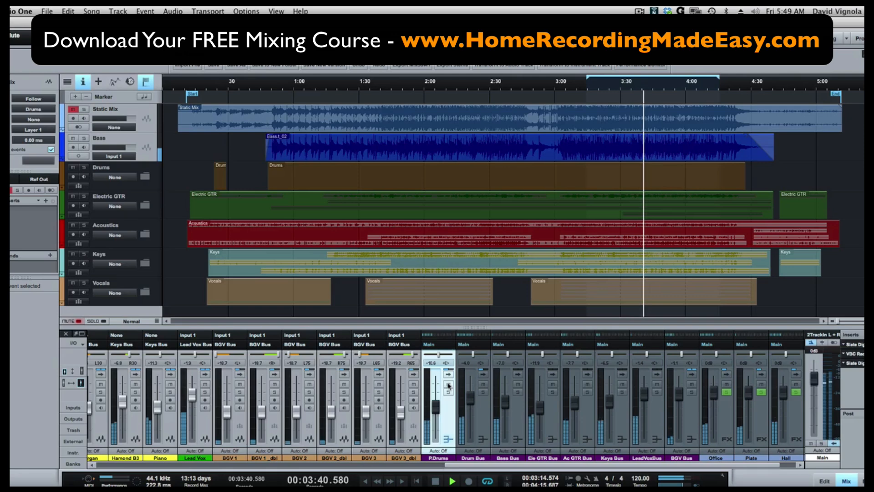
left_click(449, 384)
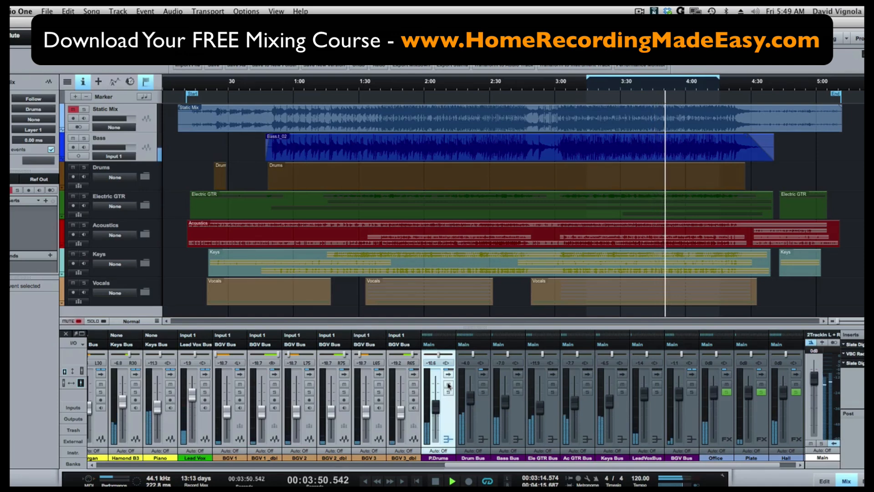
Pause and resume playback to keep listening to the mix
key("space")
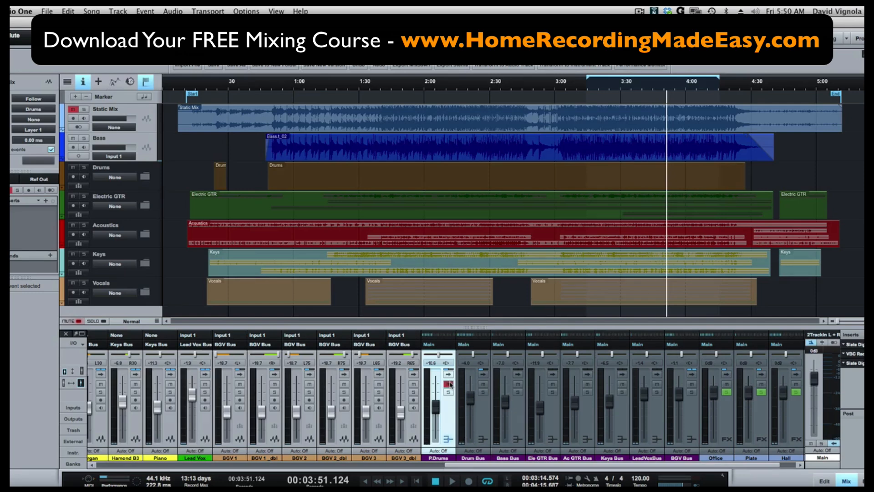
key("space")
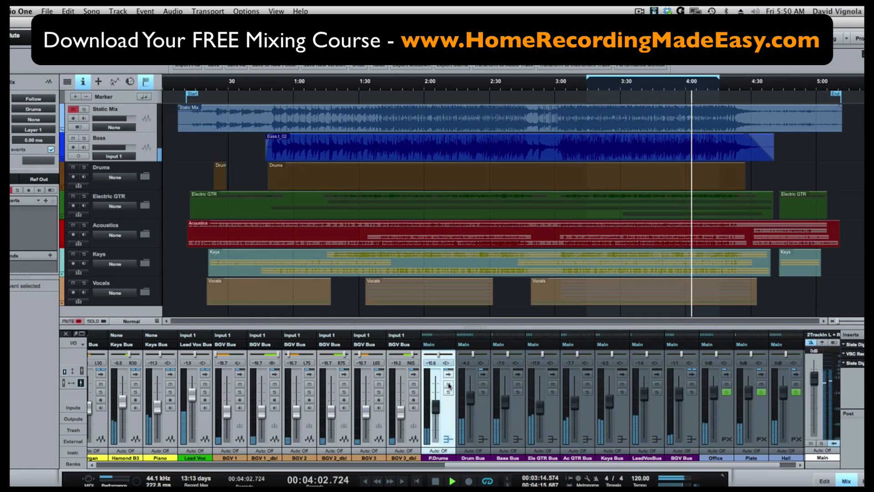
key("space")
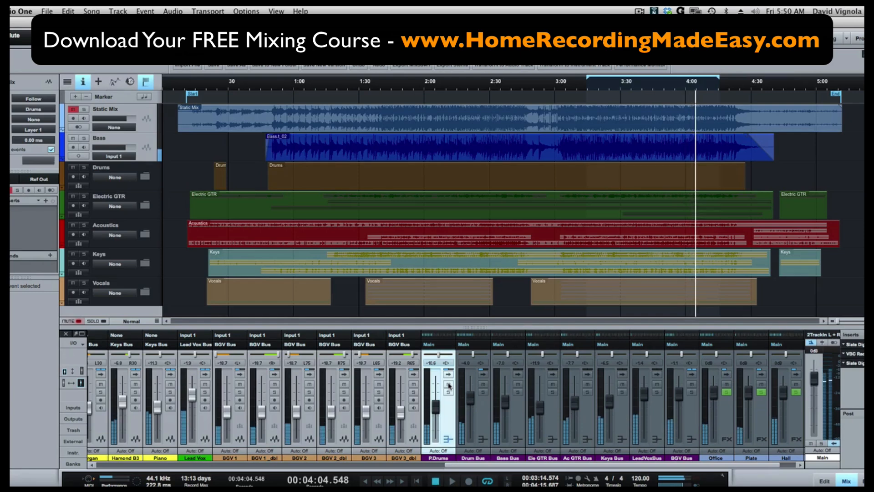